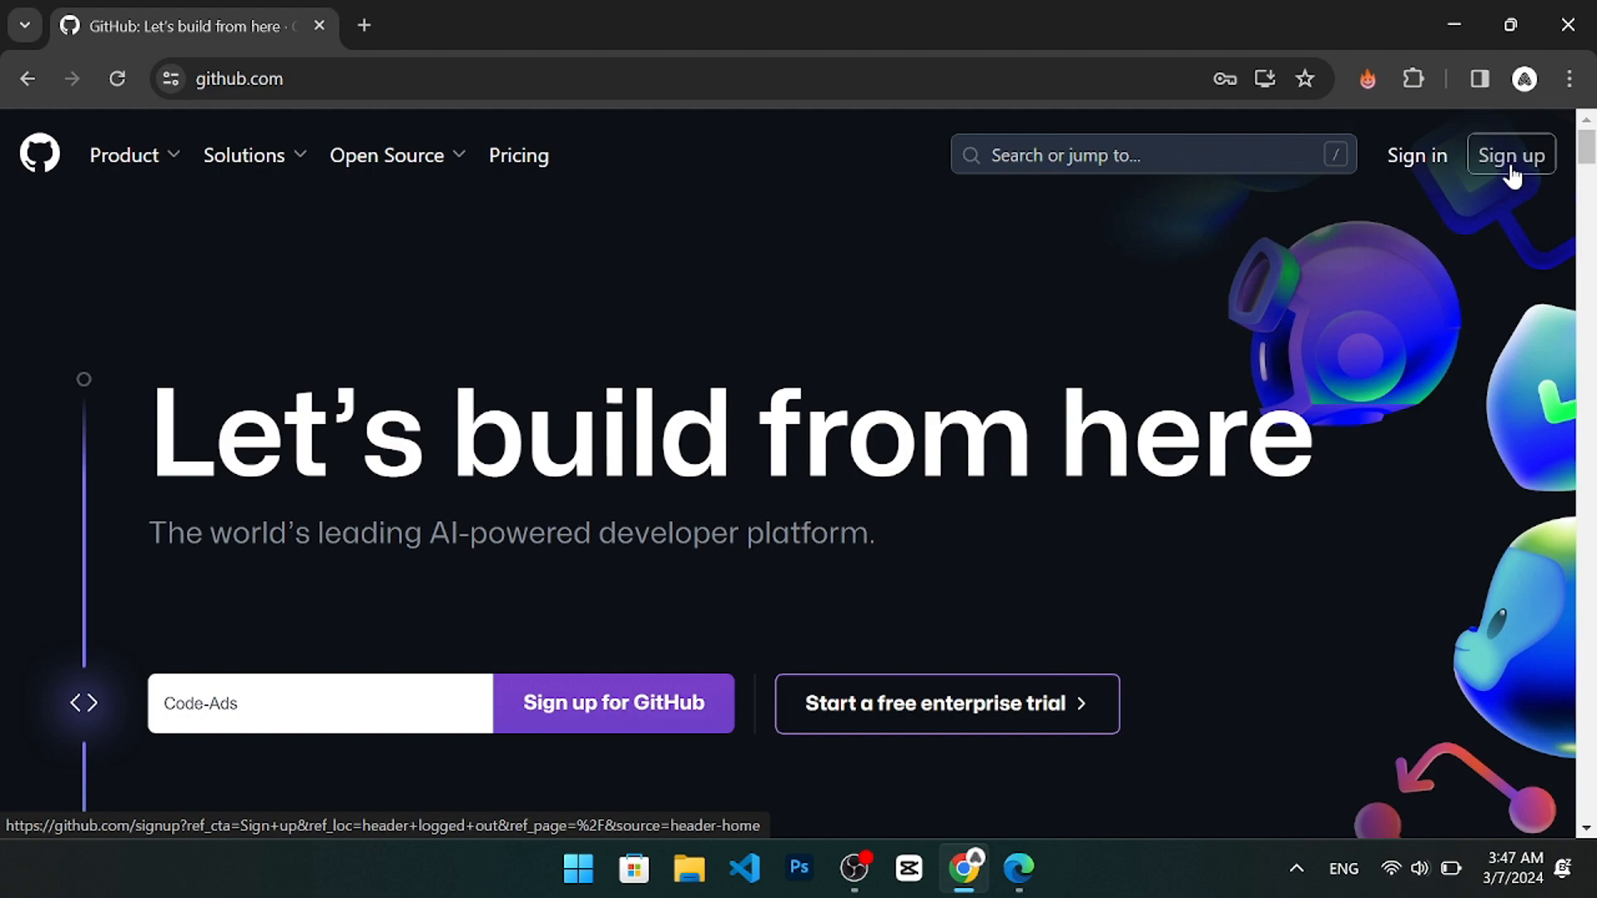
Step: Sign in to GitHub and bring up the header's Create new (+) menu
left_click(819, 543)
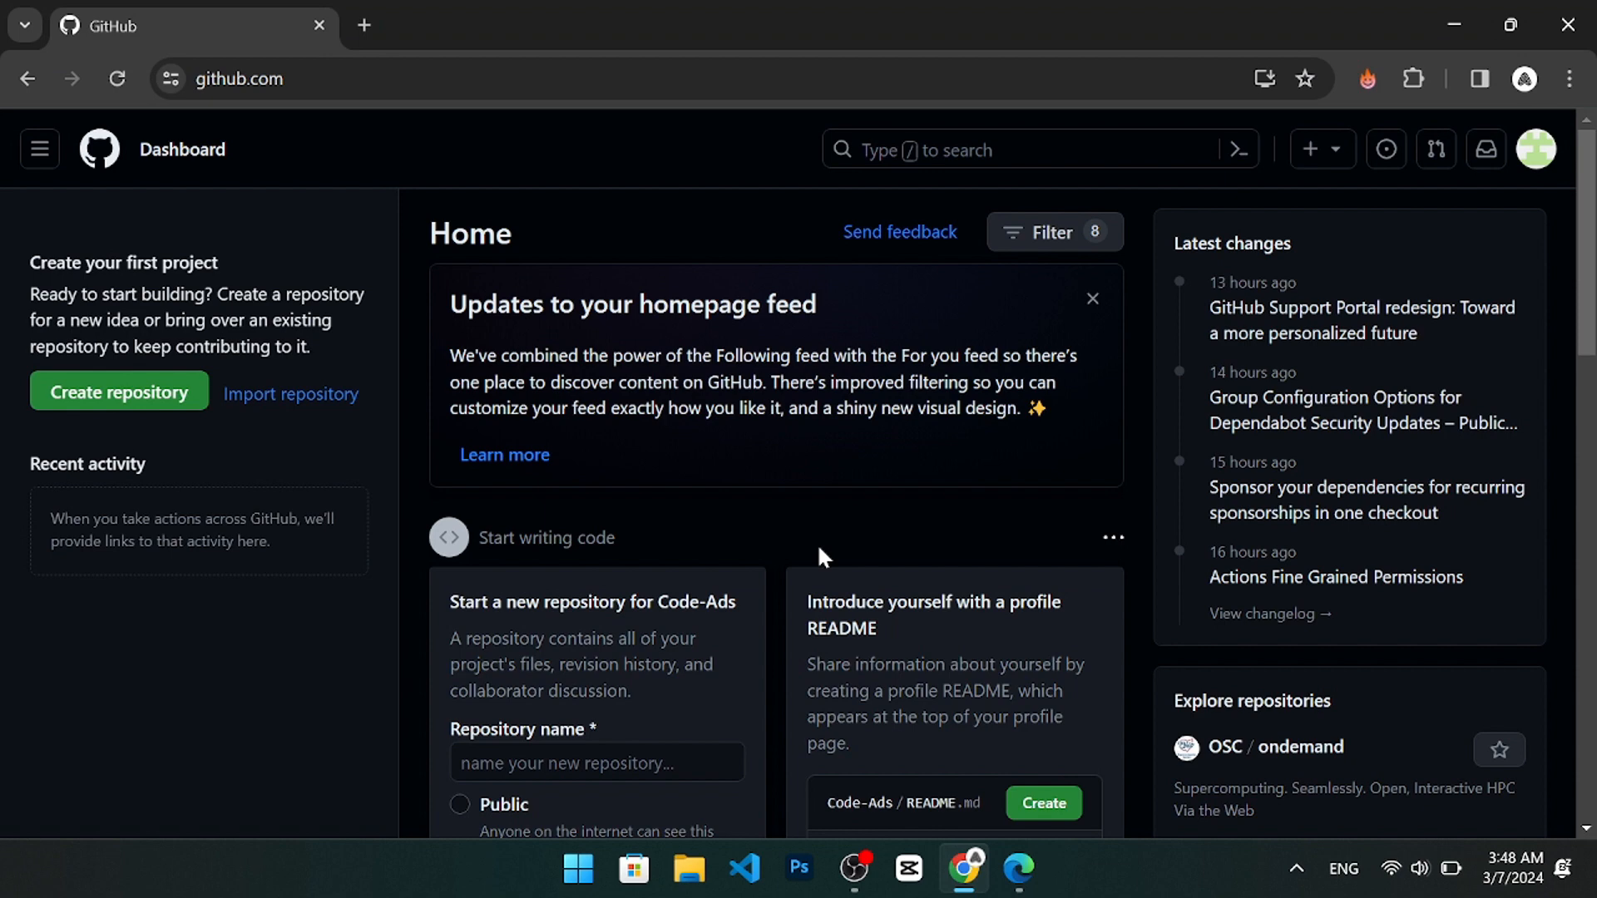
left_click(1311, 154)
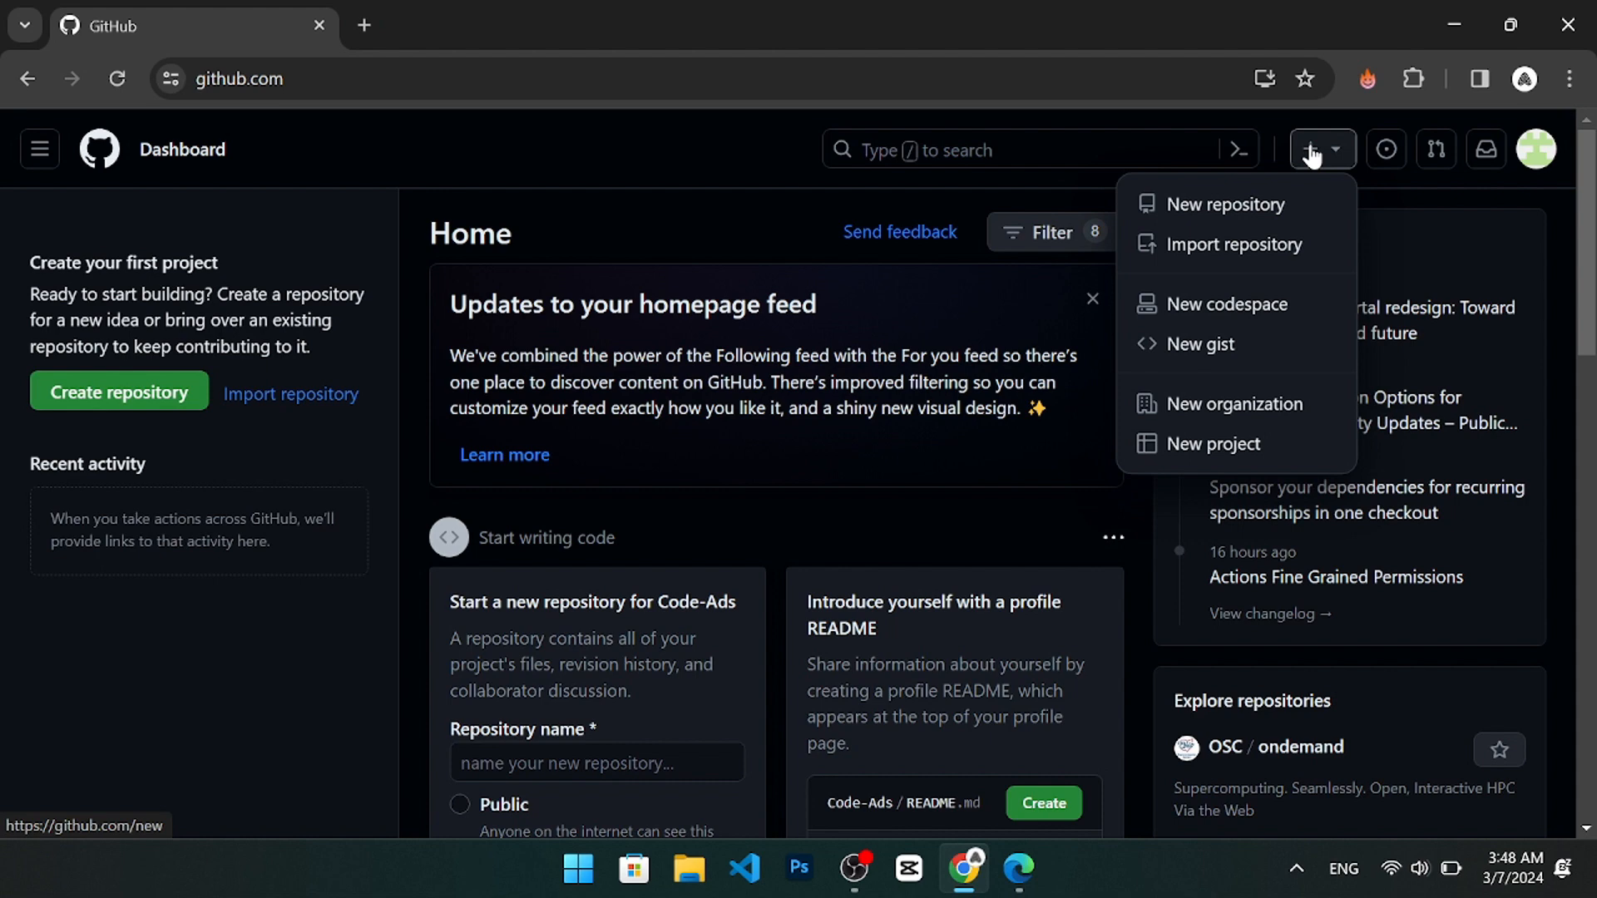
Step: Start a new repository and name it 'calculator-app', confirmed available
left_click(1226, 205)
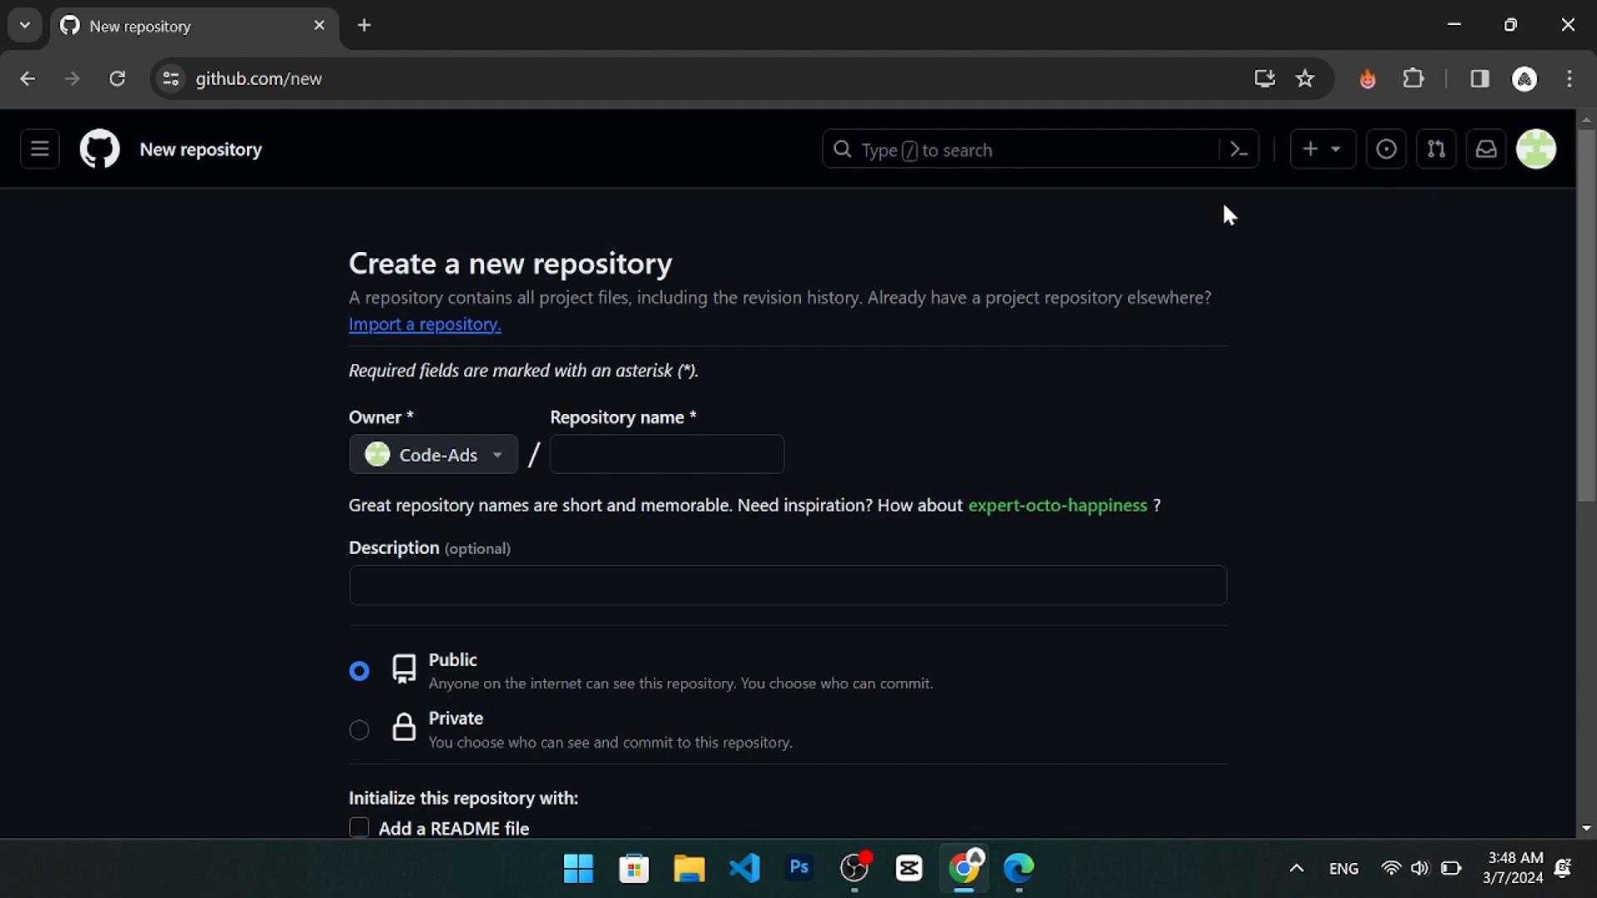
left_click(666, 454)
type("c")
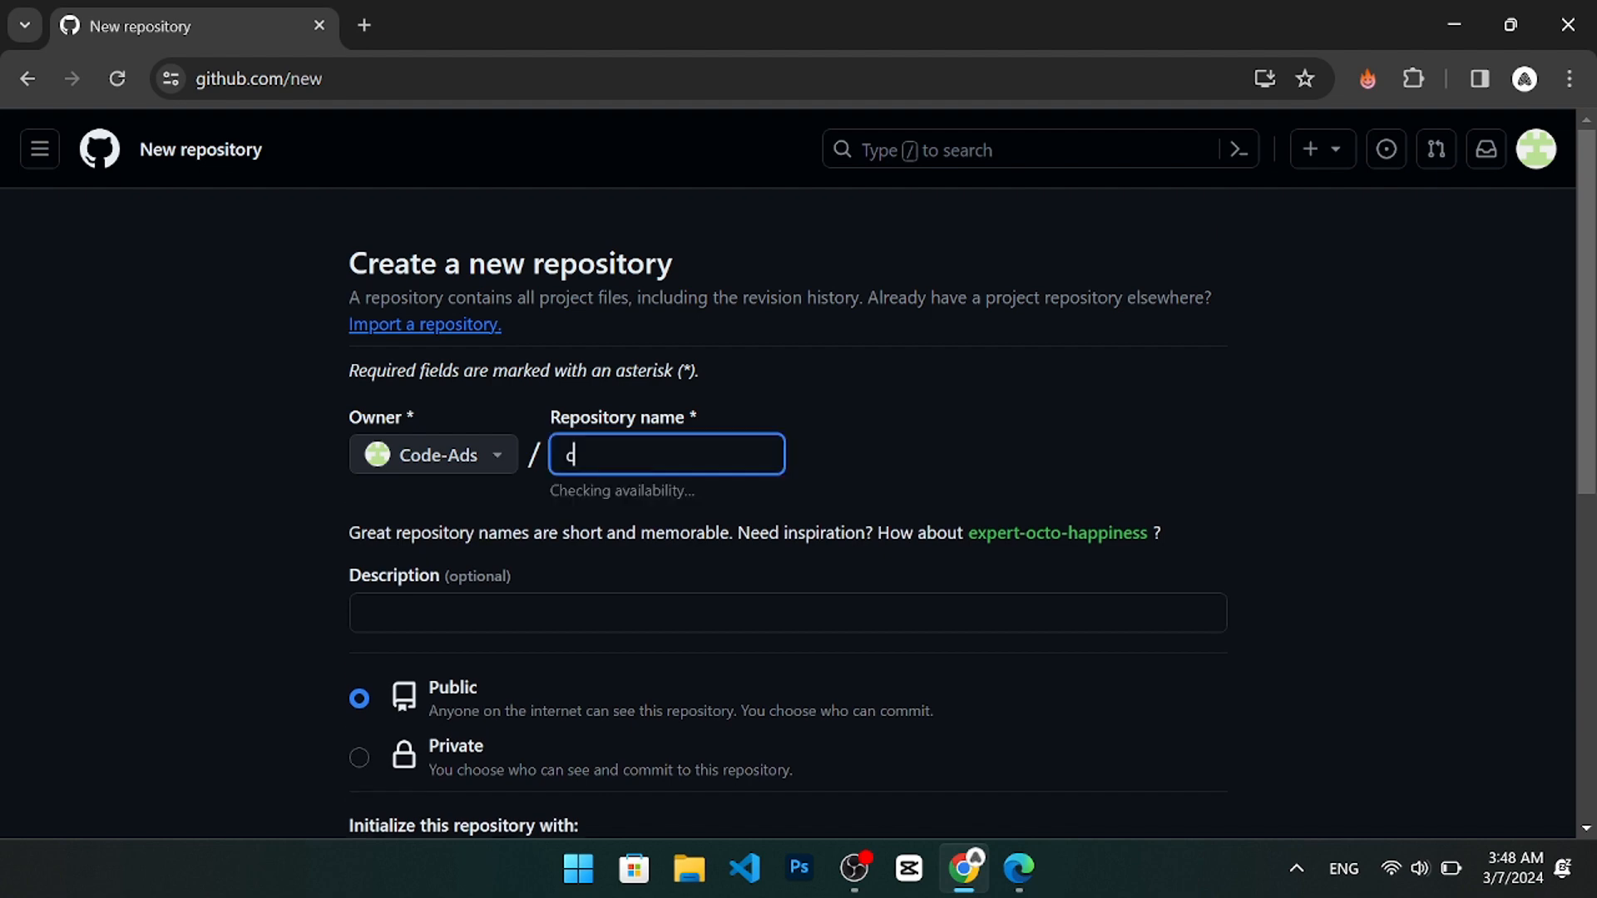
type("alcu")
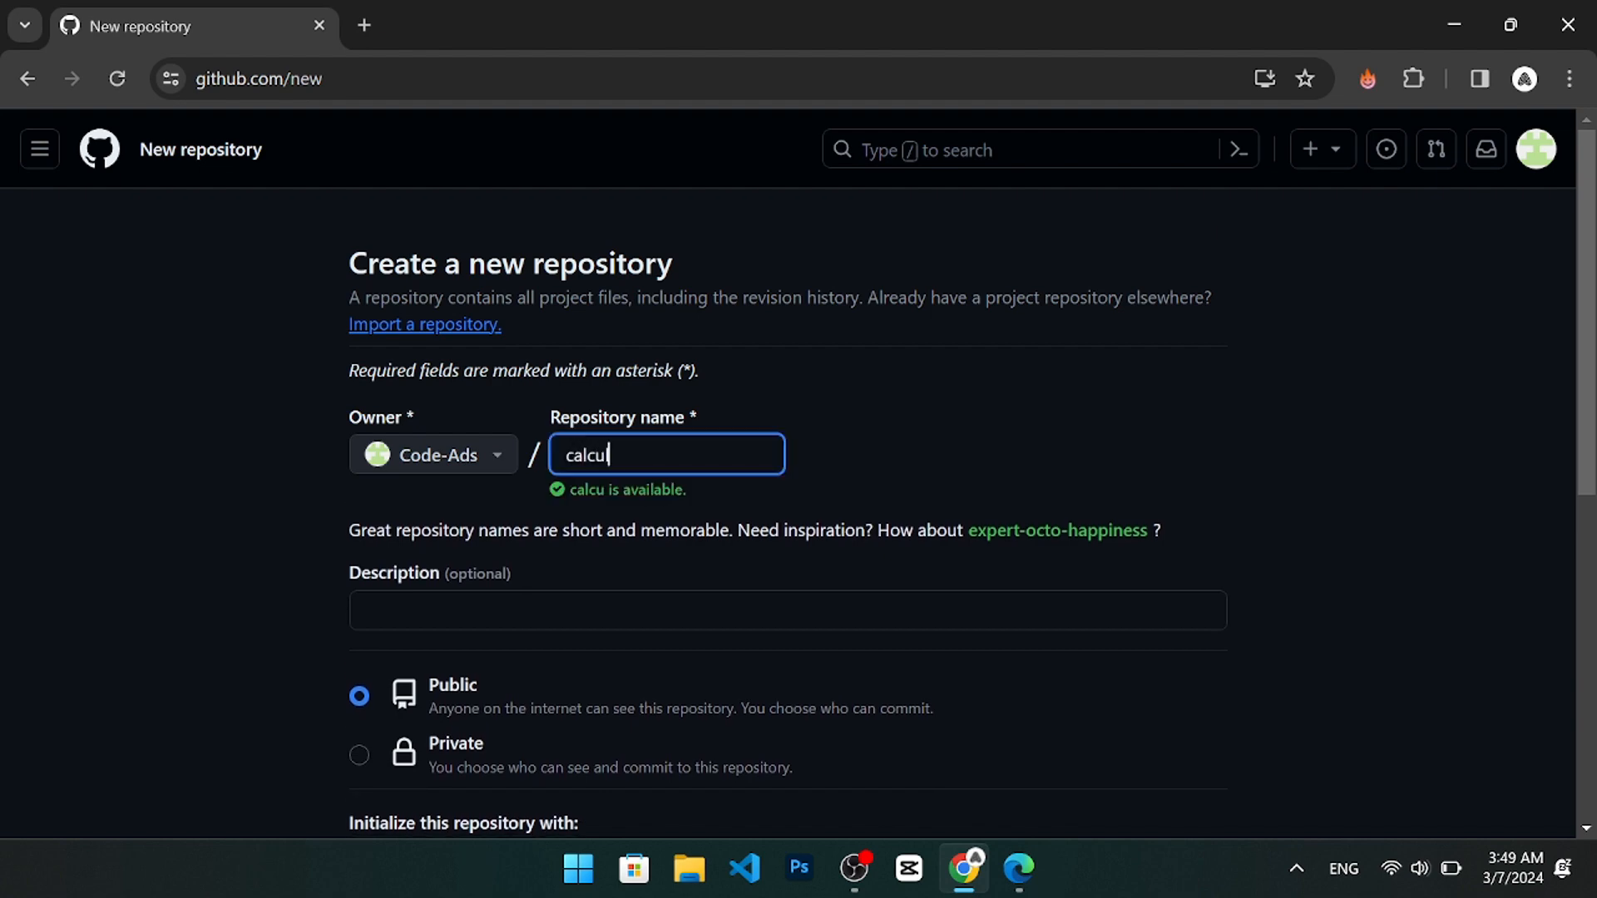
type("lator-app")
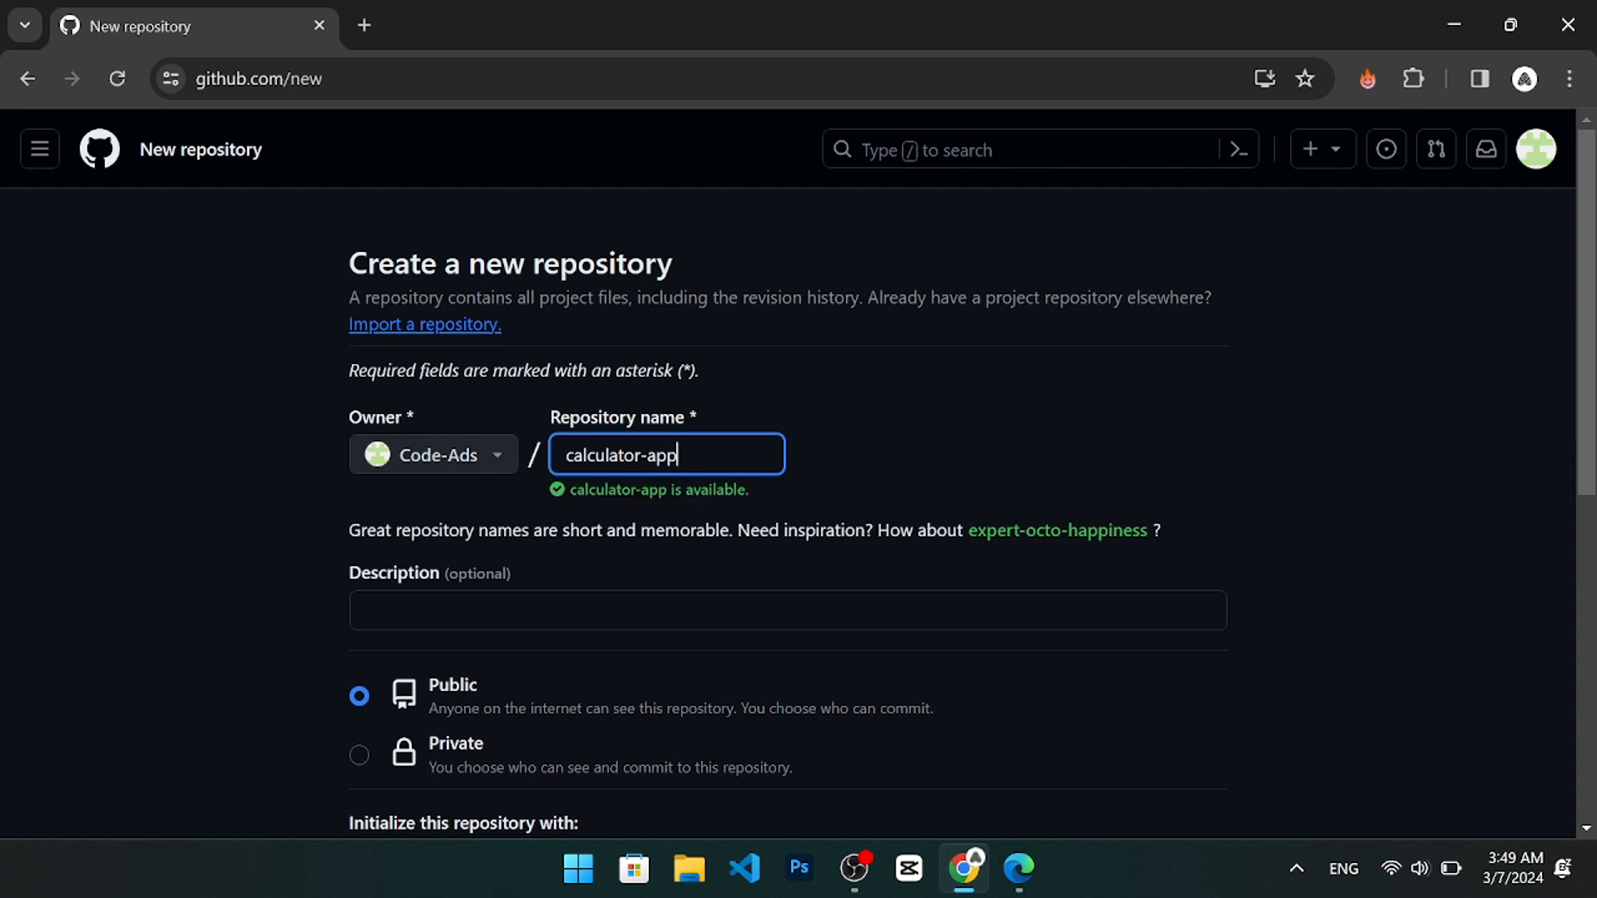
key("Tab")
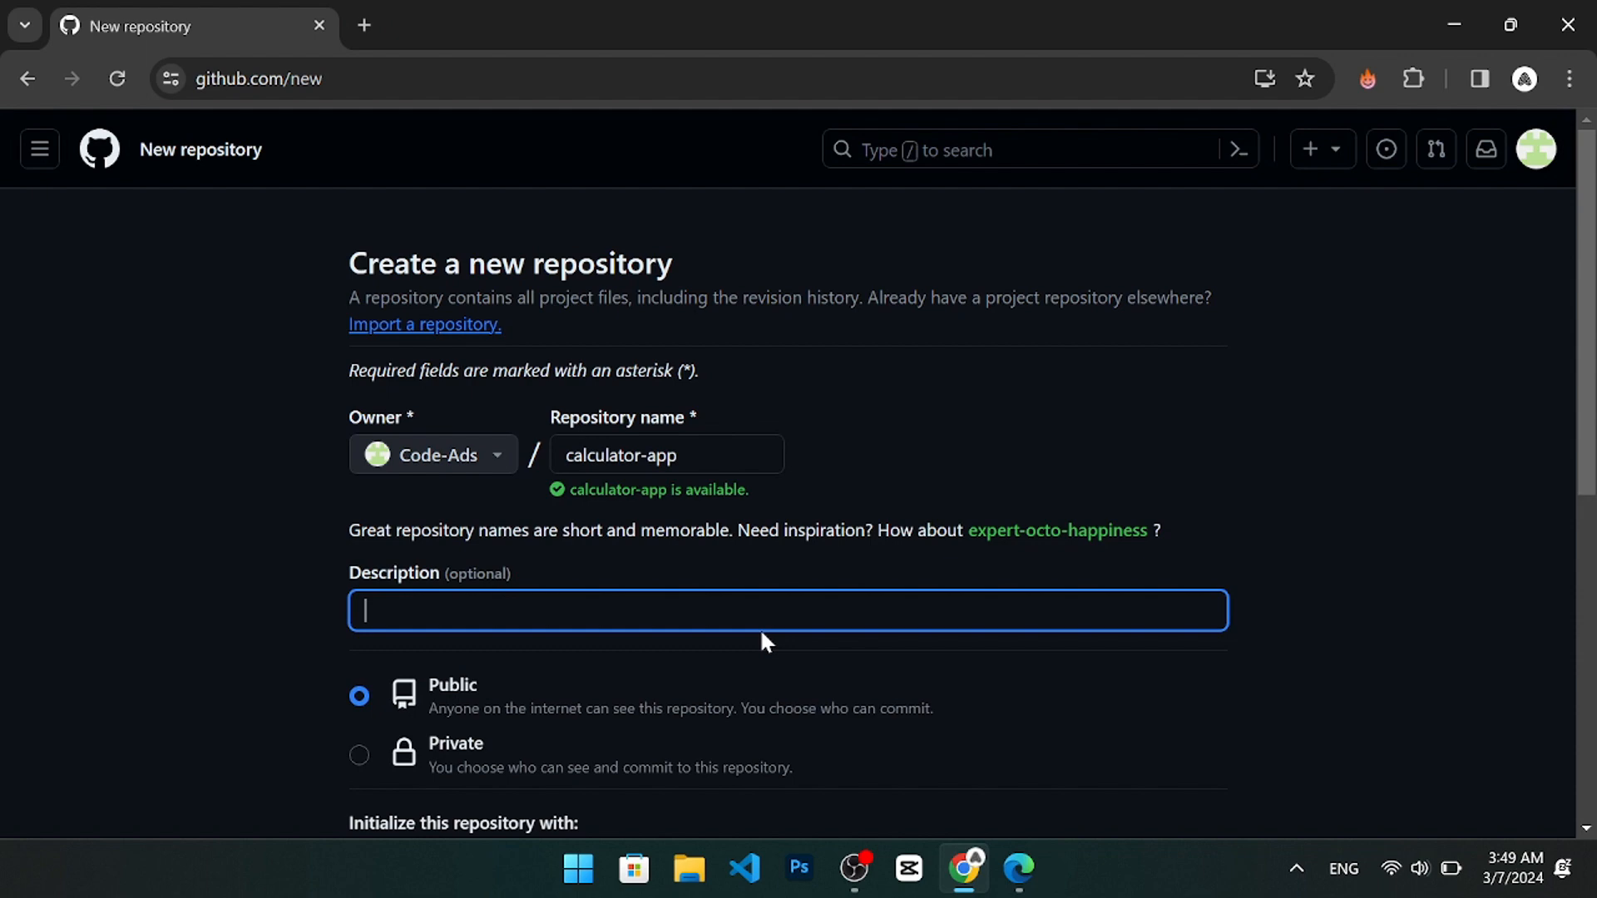
Step: Paste the description about a simple calculator app performing basic arithmetic operations
type("A simple calculator app that can perform basic arithmetic operations.")
left_click_drag(1587, 474, 1587, 583)
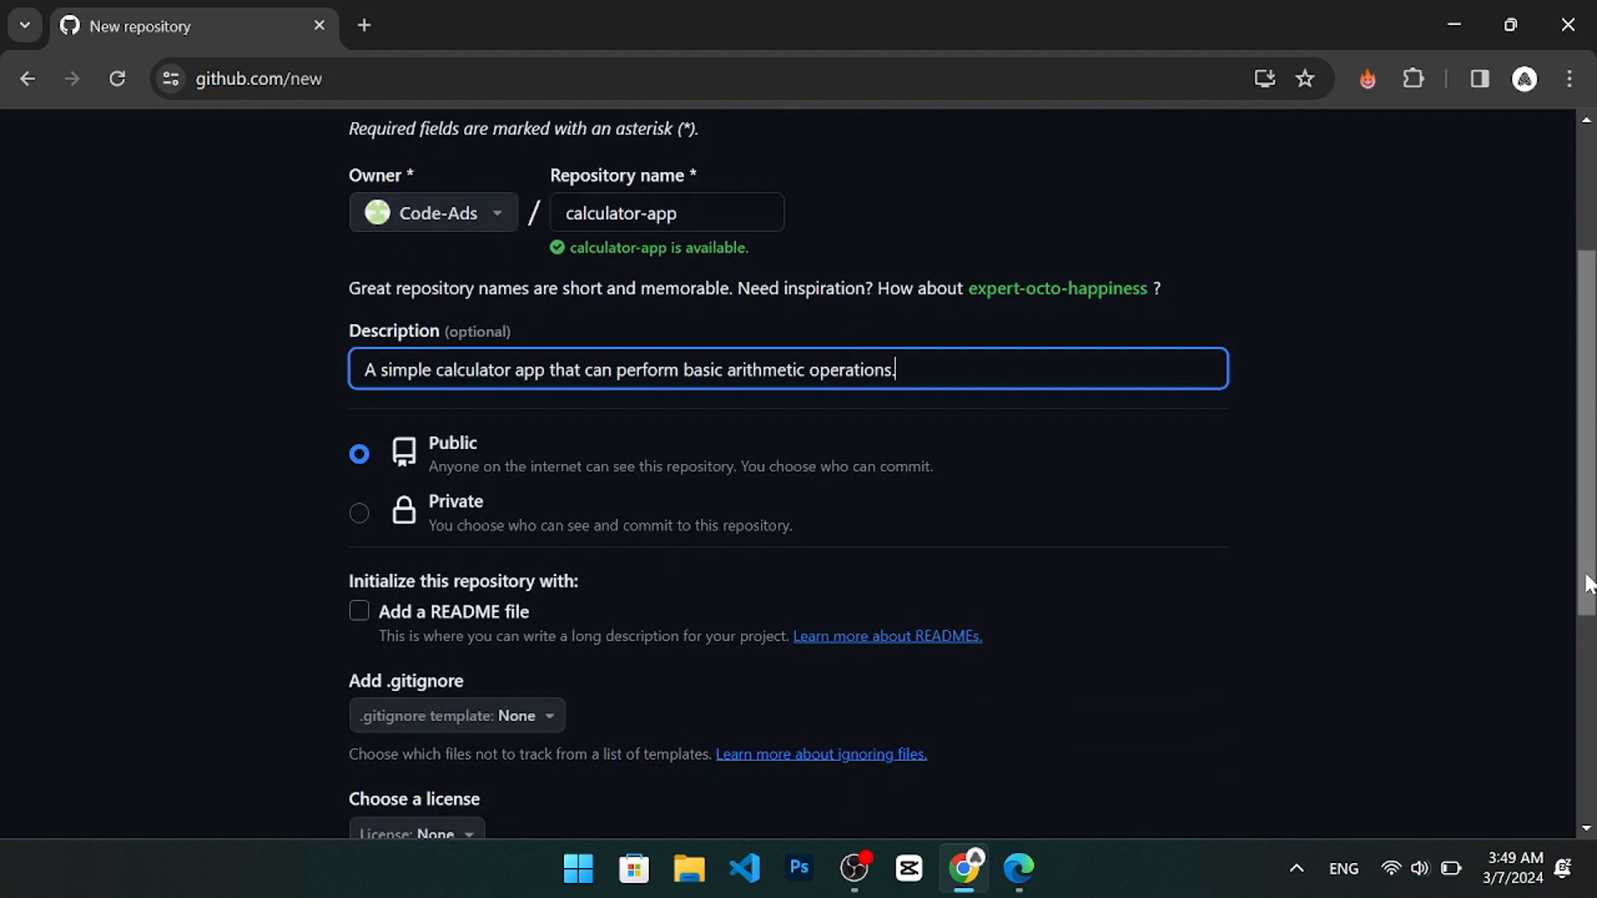
left_click(487, 574)
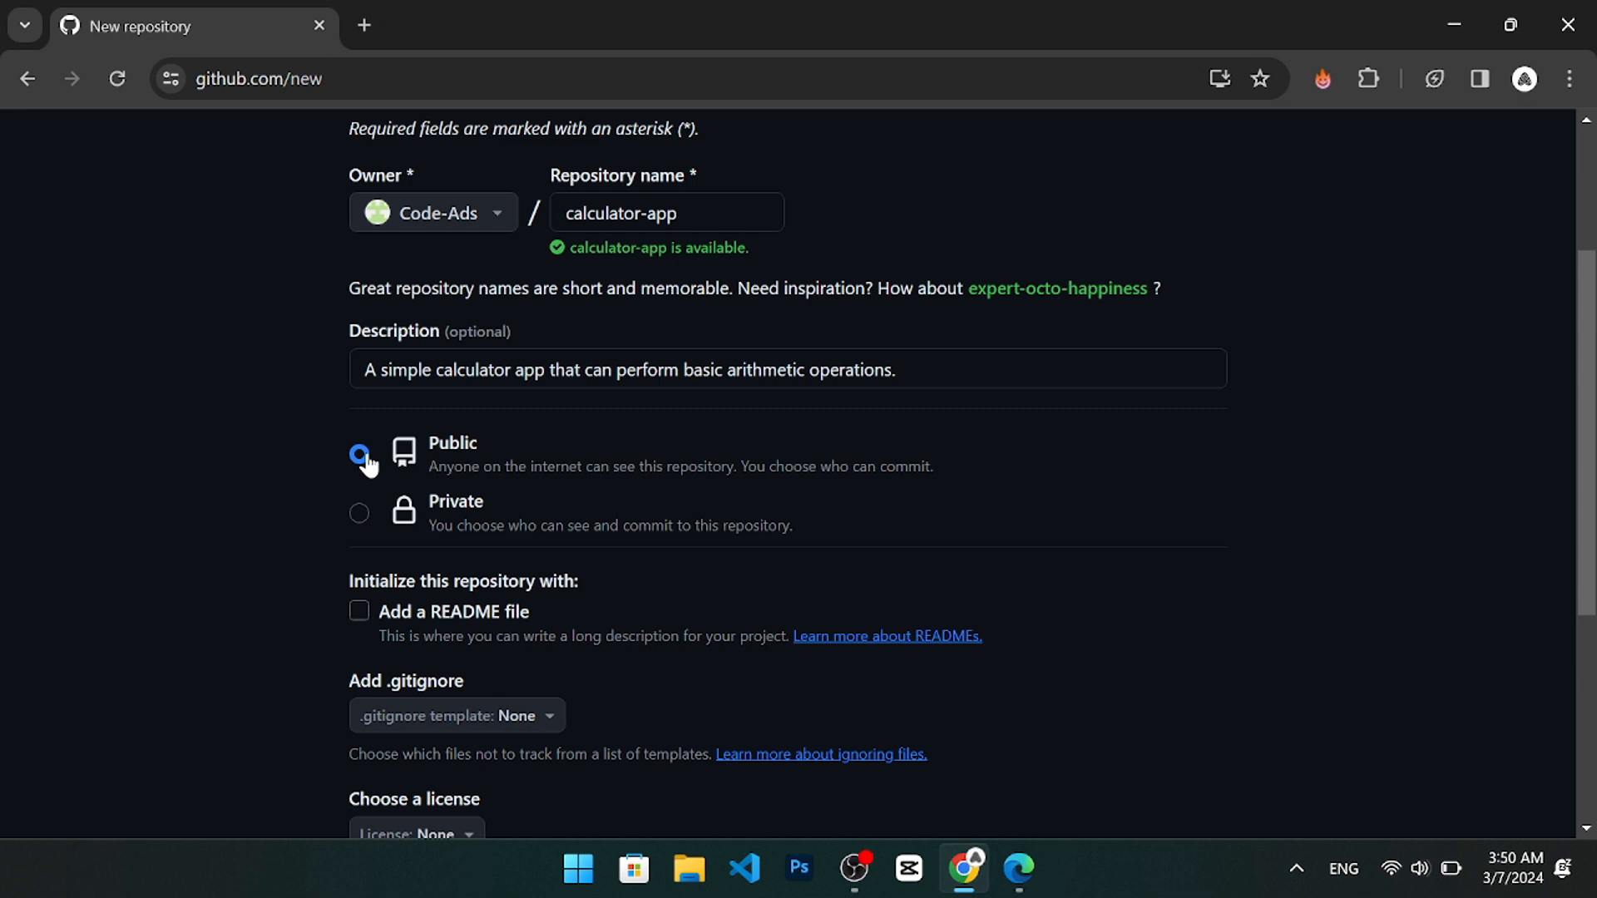
Step: Set visibility to Private and include a README file
left_click(359, 512)
left_click(360, 613)
left_click_drag(1586, 584, 1586, 699)
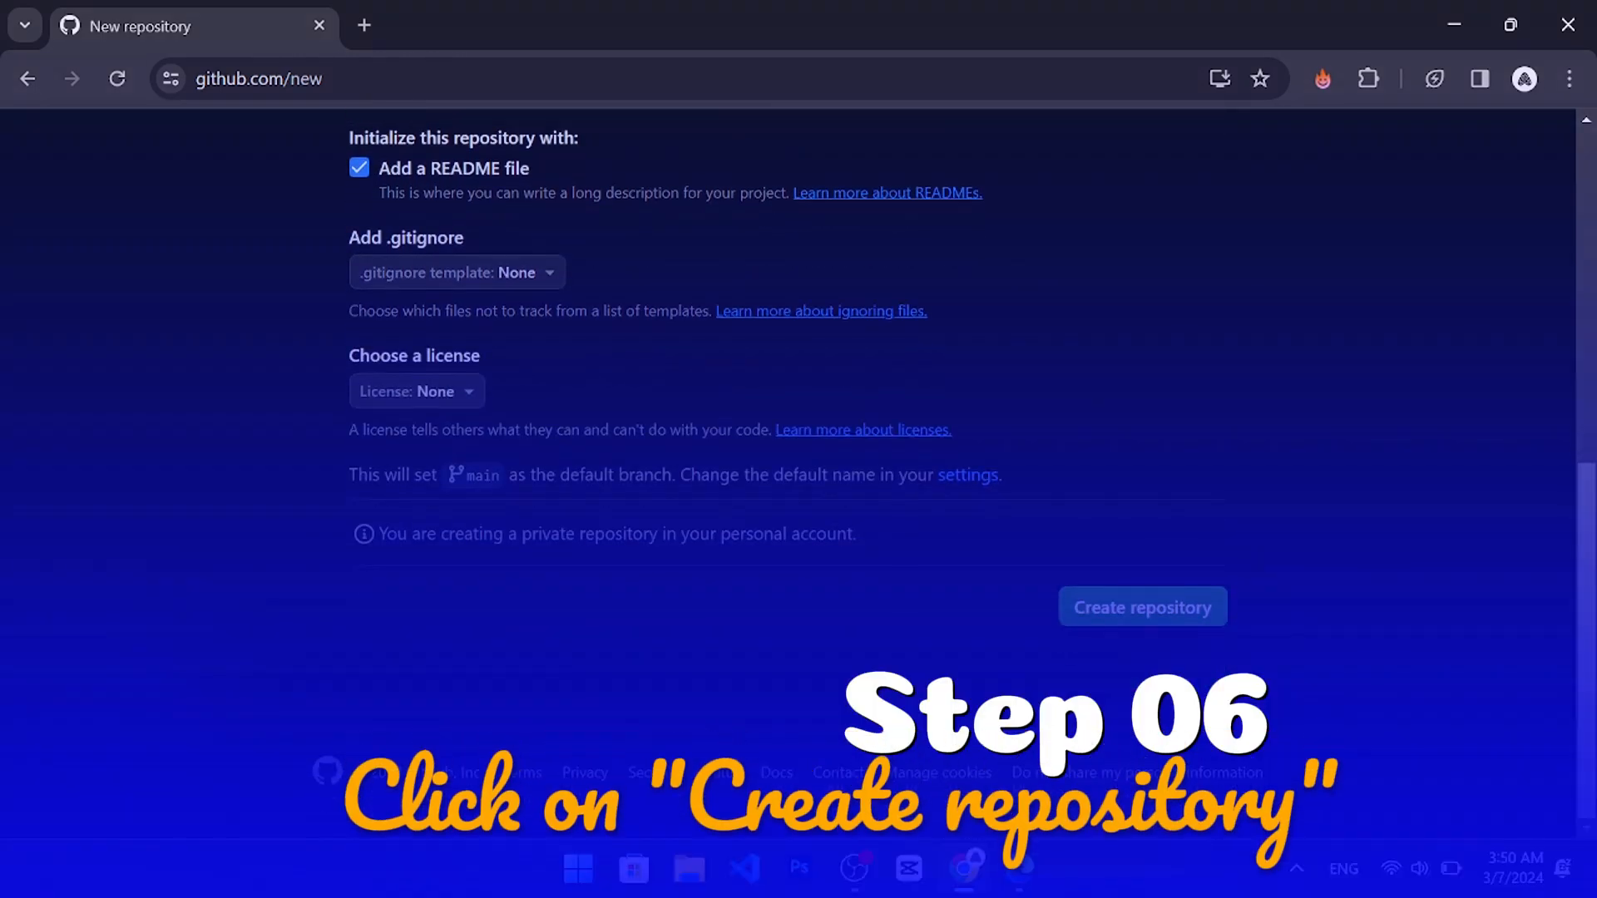
Step: Create the private calculator-app repository with these settings
left_click(1142, 607)
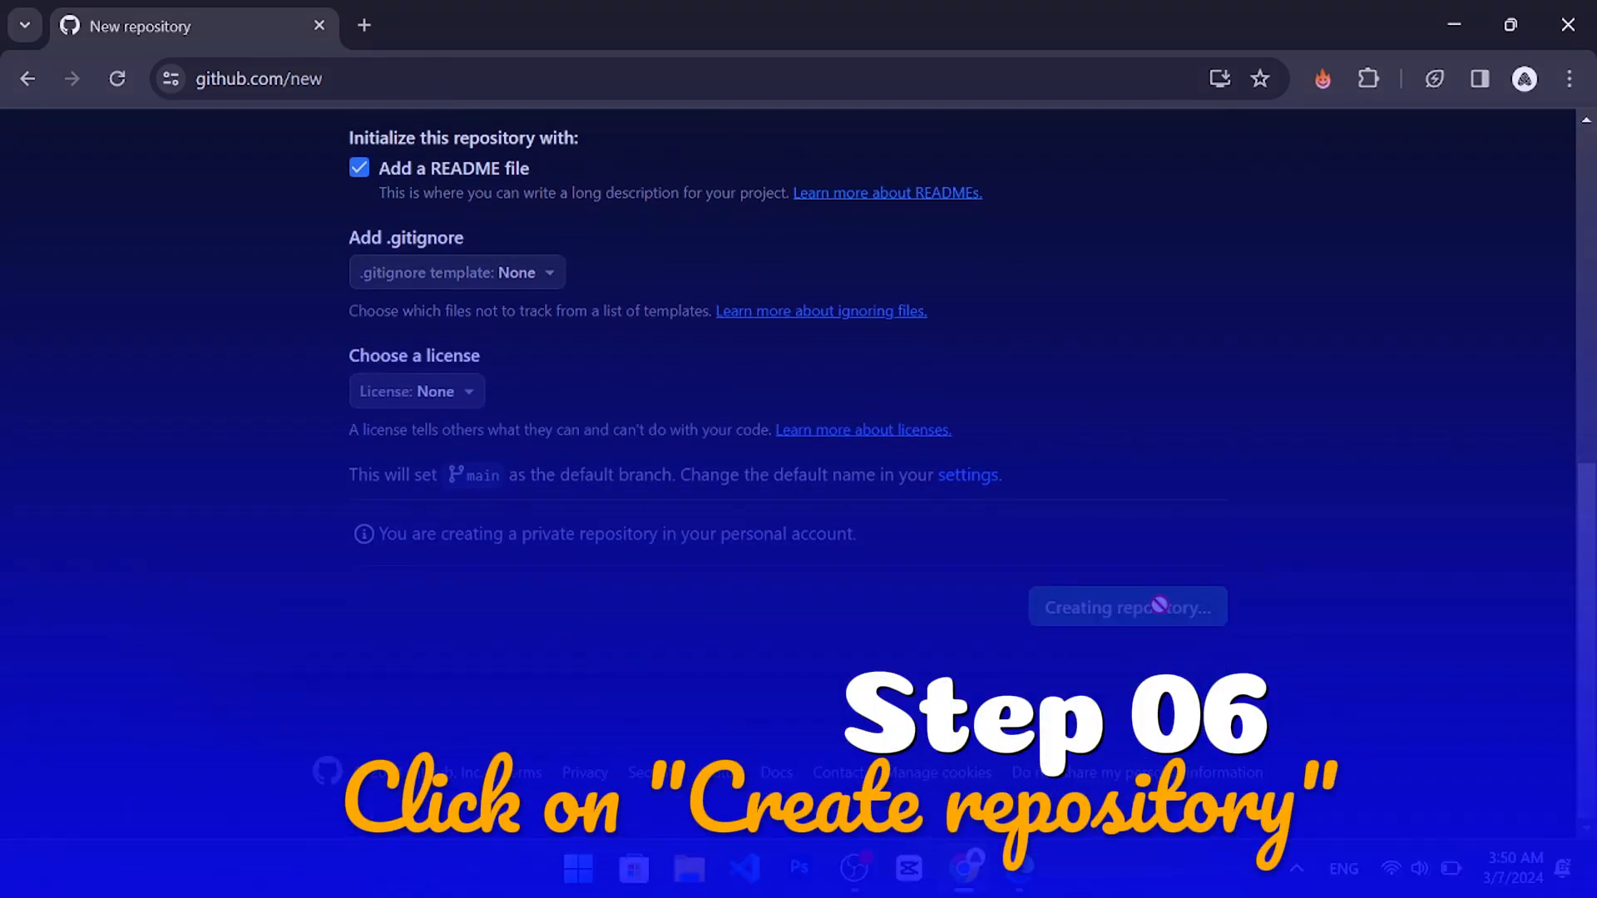